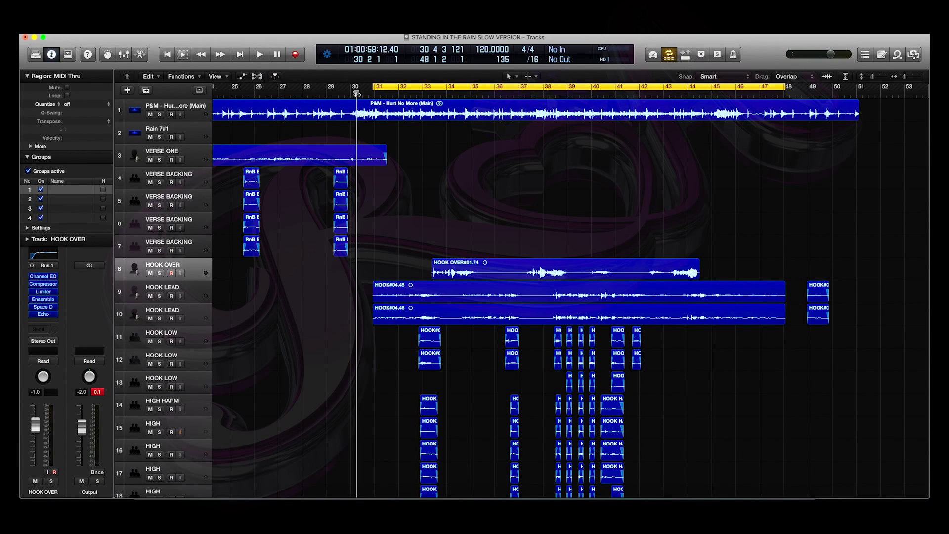
Play the hook section from bar 31, then stop playback
key(space)
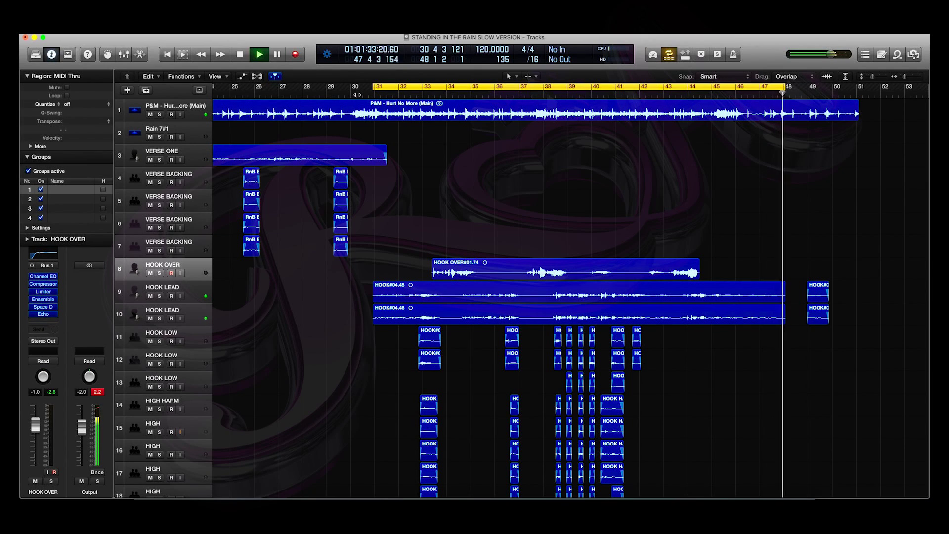
key(space)
scroll(366, 221, right, 2)
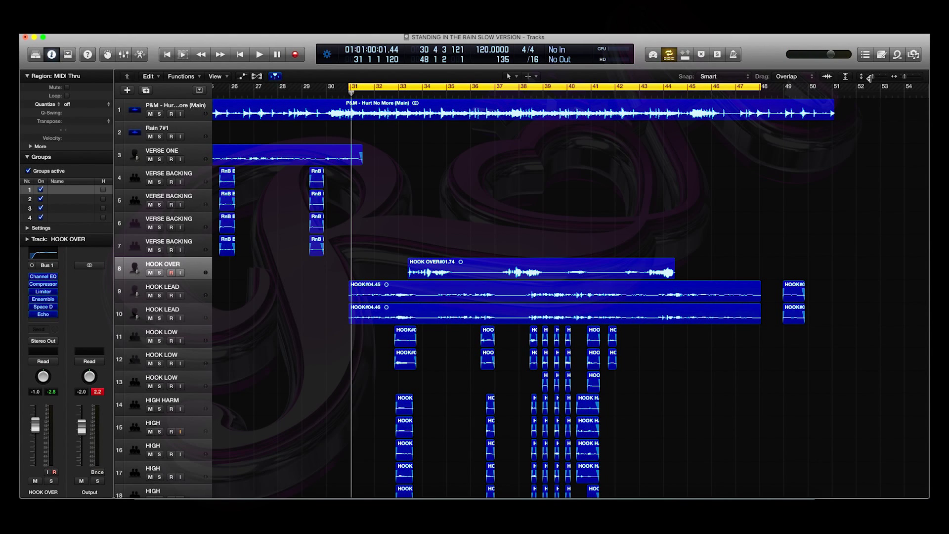
Fit the arrangement, then zoom in with much taller tracks around bars 33–43
key(z)
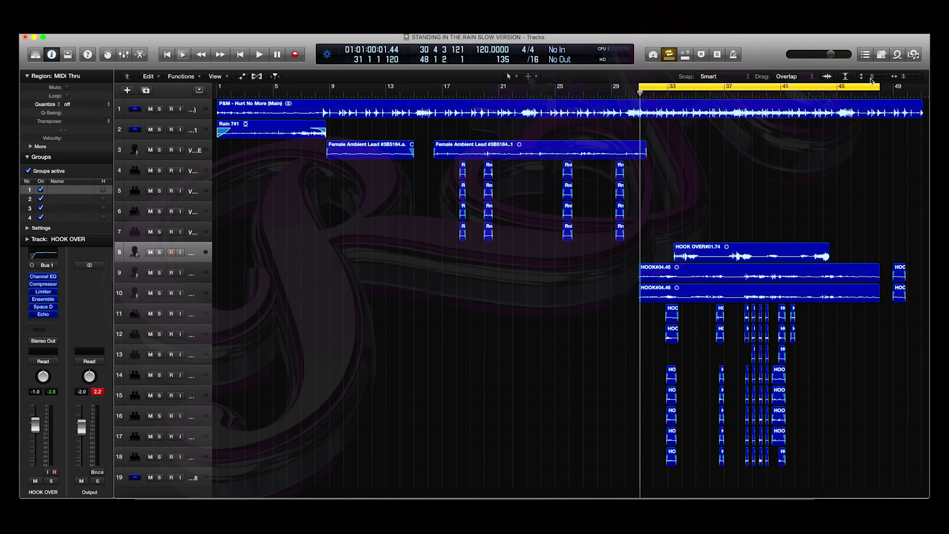
drag(871, 79, 905, 78)
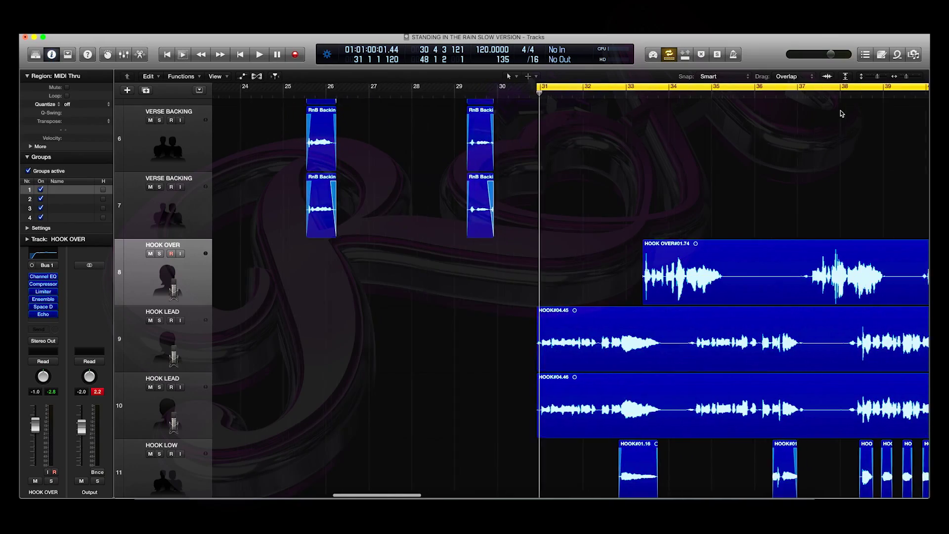
scroll(820, 112, right, 10)
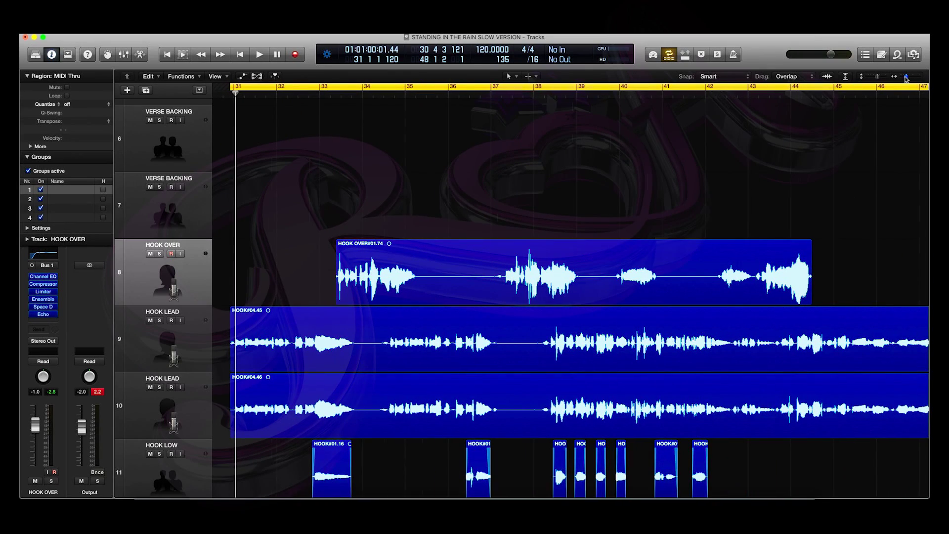
drag(905, 78, 907, 78)
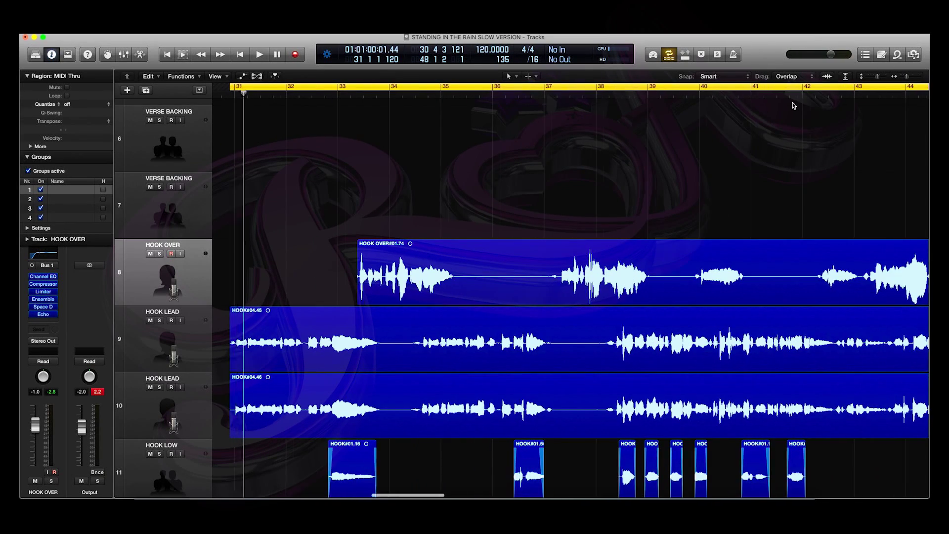
scroll(474, 154, left, 2)
scroll(473, 154, right, 8)
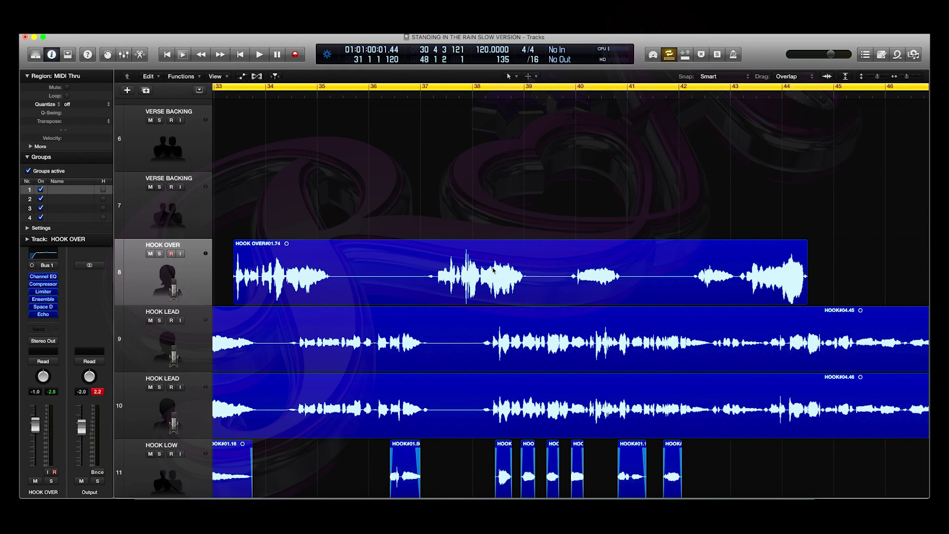
scroll(460, 269, left, 1)
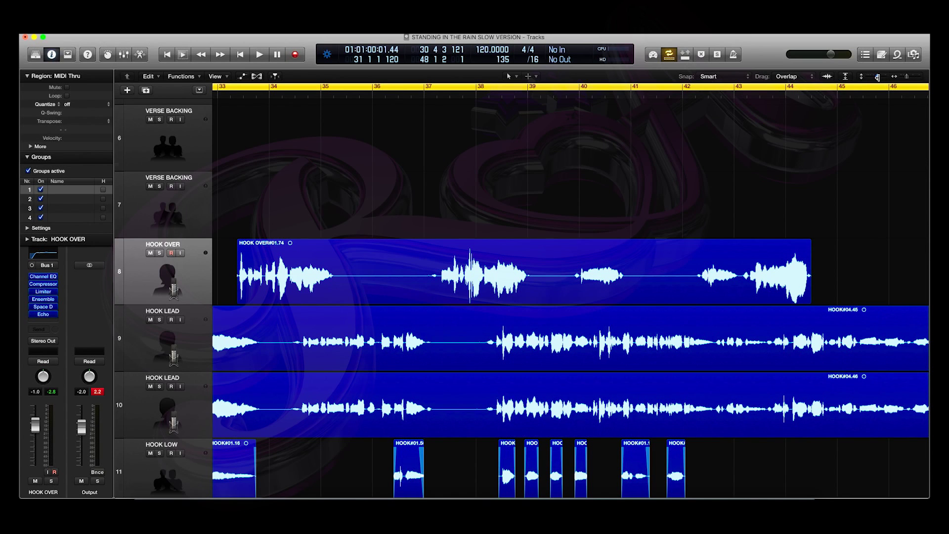
drag(876, 78, 906, 78)
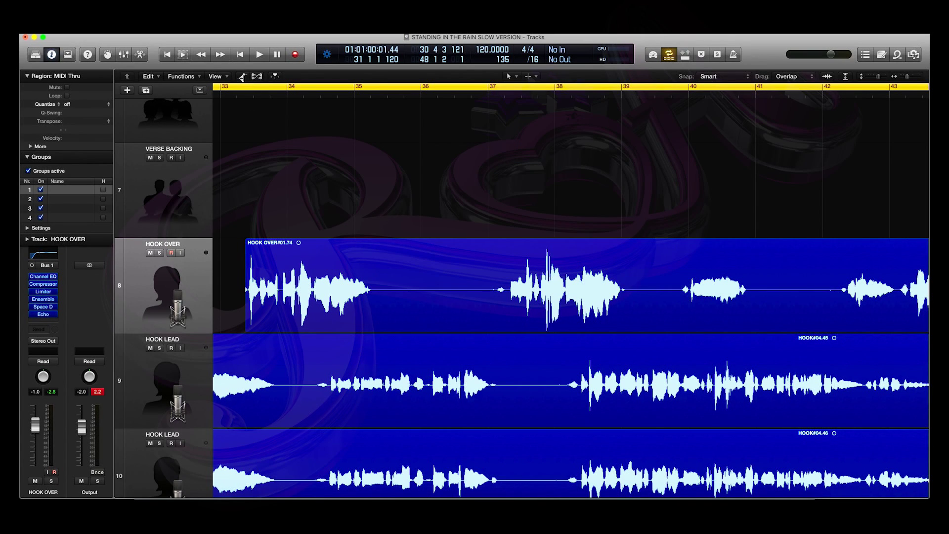
Show automation and display the HOOK OVER Volume automation line
click(242, 77)
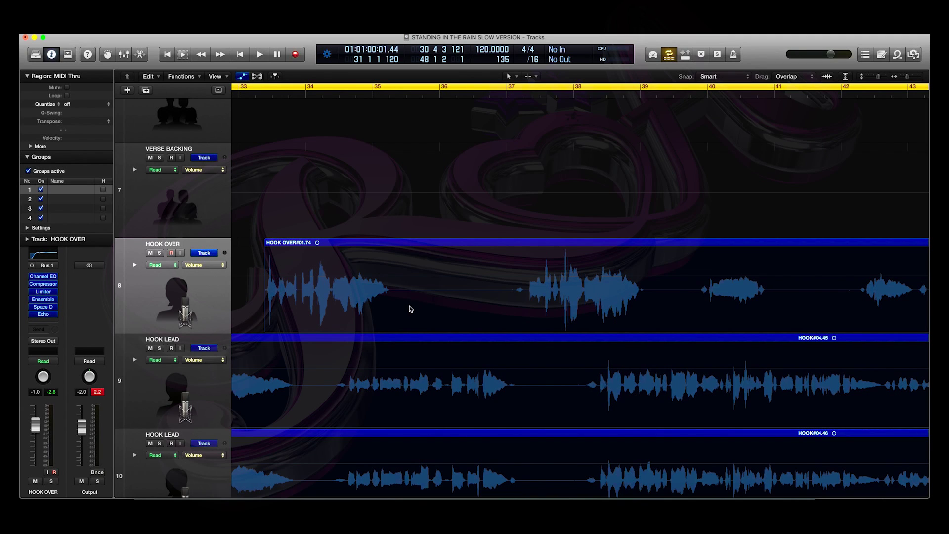
click(202, 286)
scroll(202, 286, down, 1)
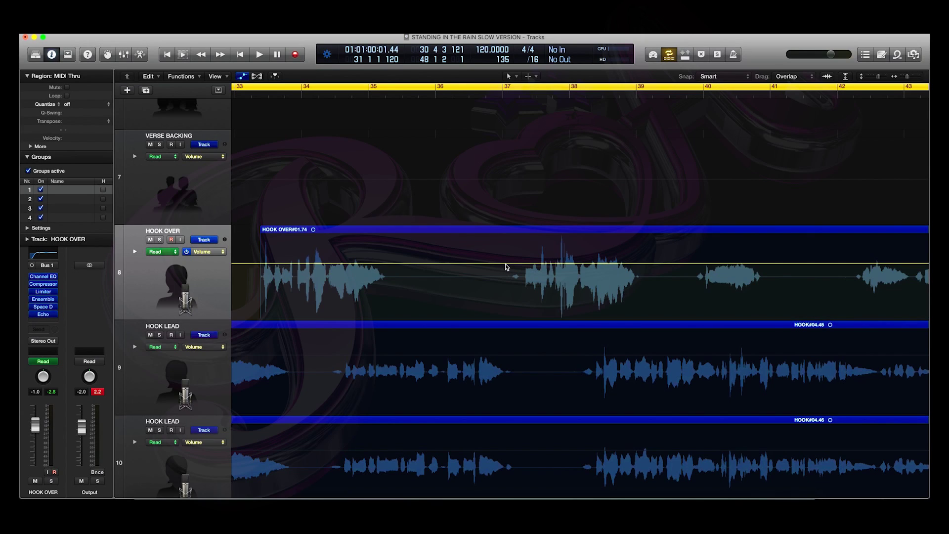
Add volume points around the loud phrase at bars 37–39 and lower it to -2 dB
click(505, 264)
click(496, 263)
click(641, 263)
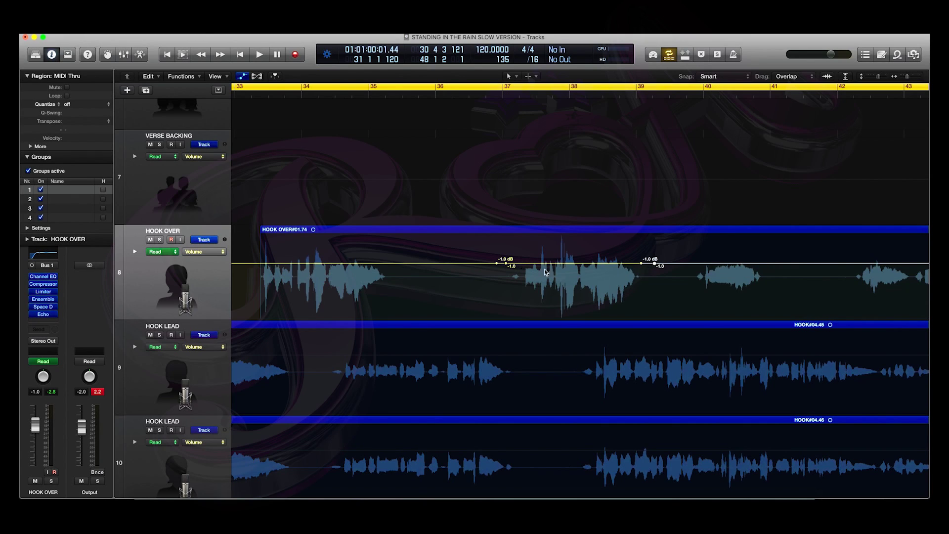
click(507, 264)
drag(507, 264, 509, 267)
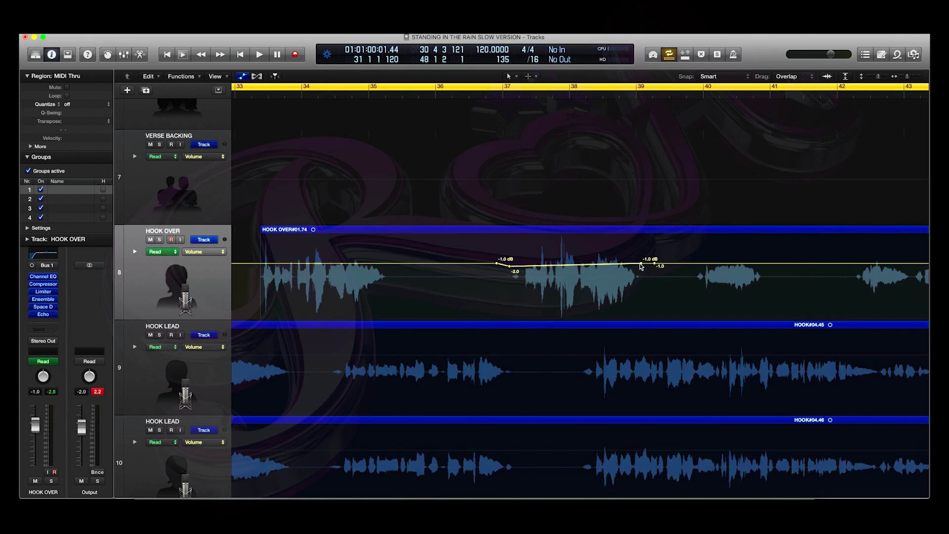
drag(641, 266, 641, 267)
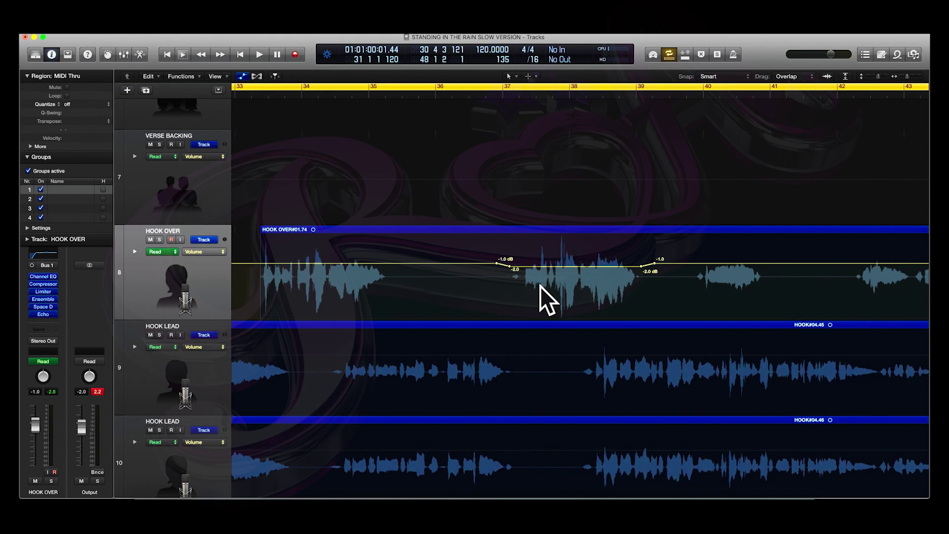
Add volume points around the bars 40–41 phrase and raise it from -1 dB to 0 dB
scroll(549, 286, right, 2)
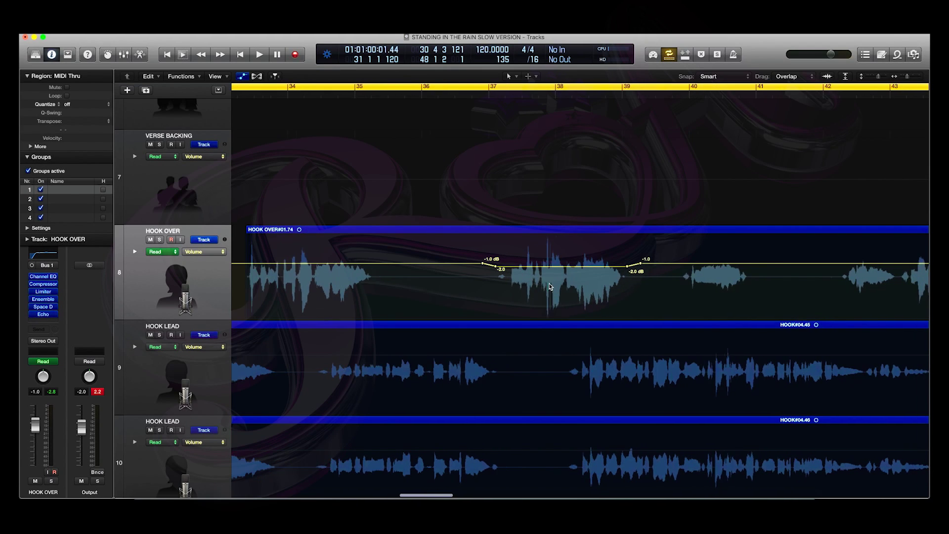
scroll(548, 286, right, 8)
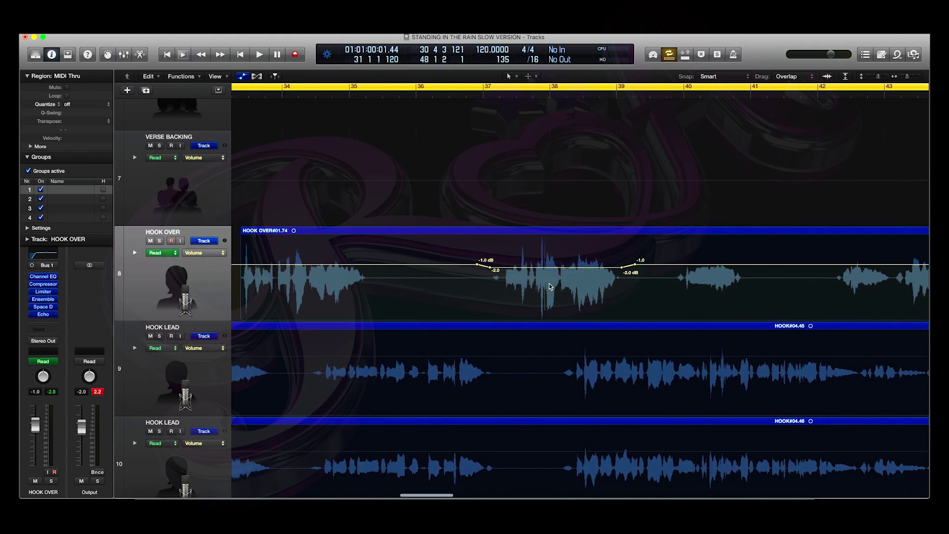
click(514, 264)
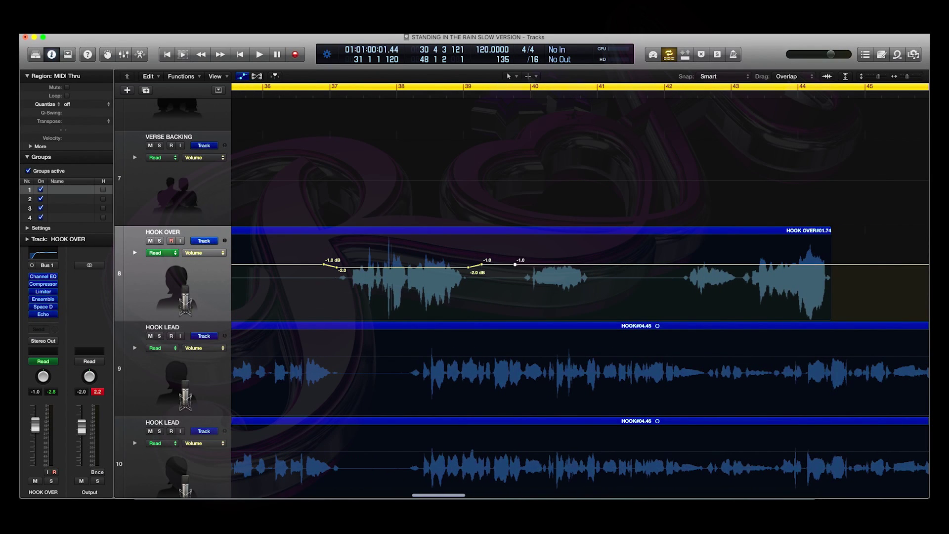
click(521, 265)
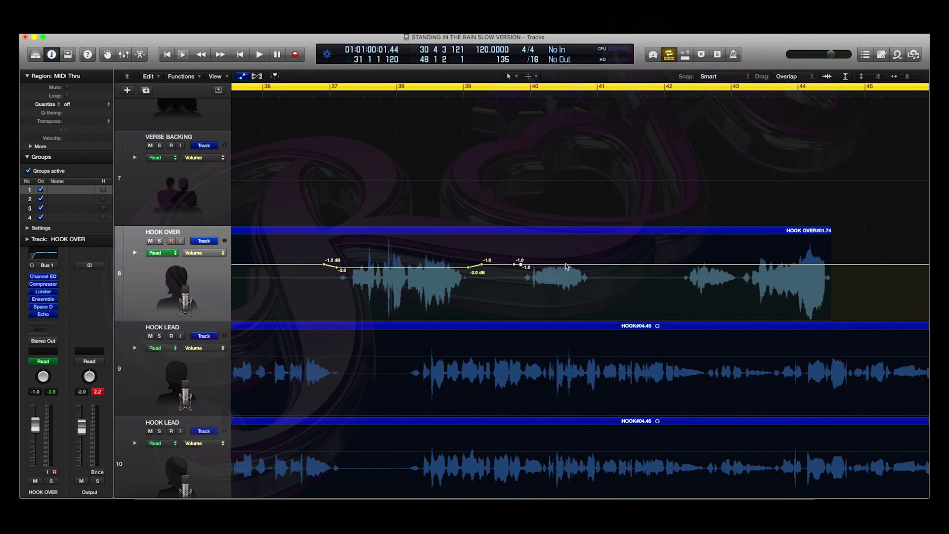
click(592, 264)
drag(554, 268, 555, 264)
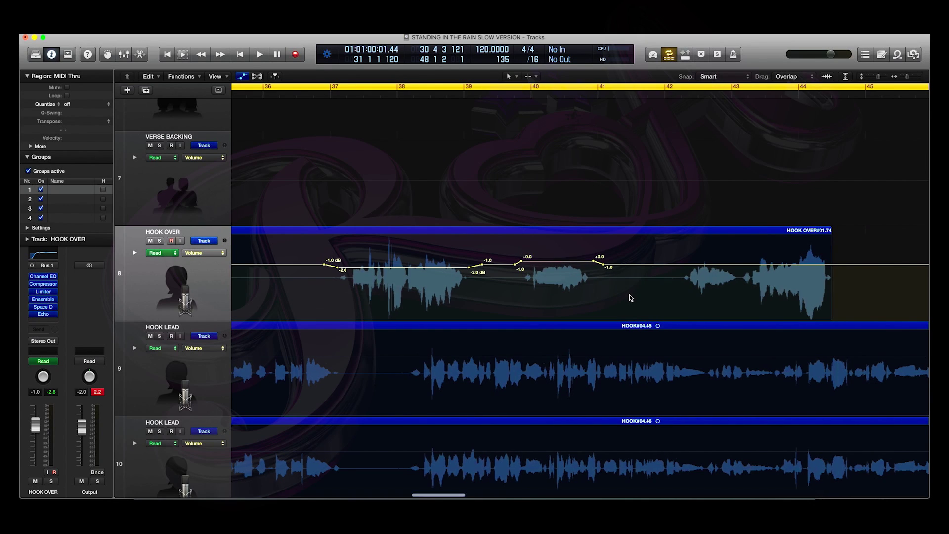
scroll(629, 296, left, 3)
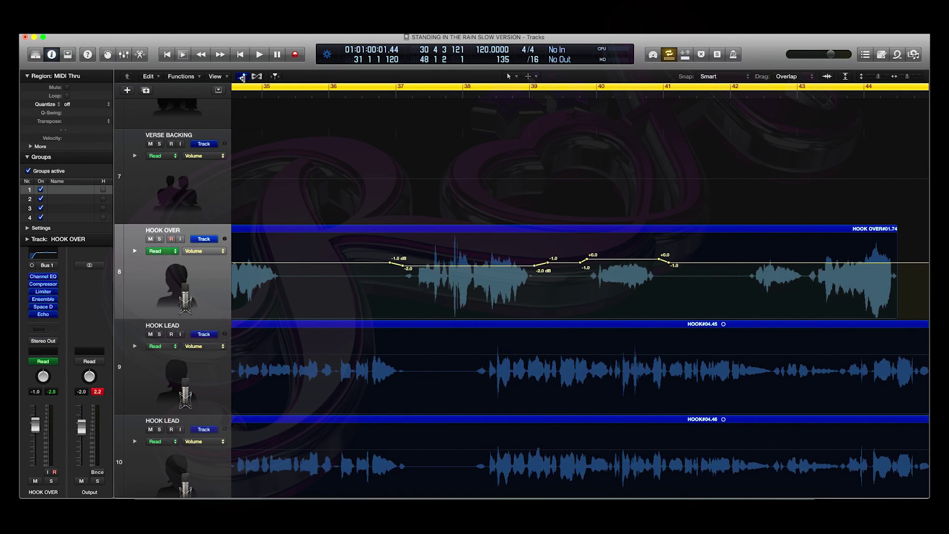
Turn off the automation view so the vocal regions display normally
click(242, 77)
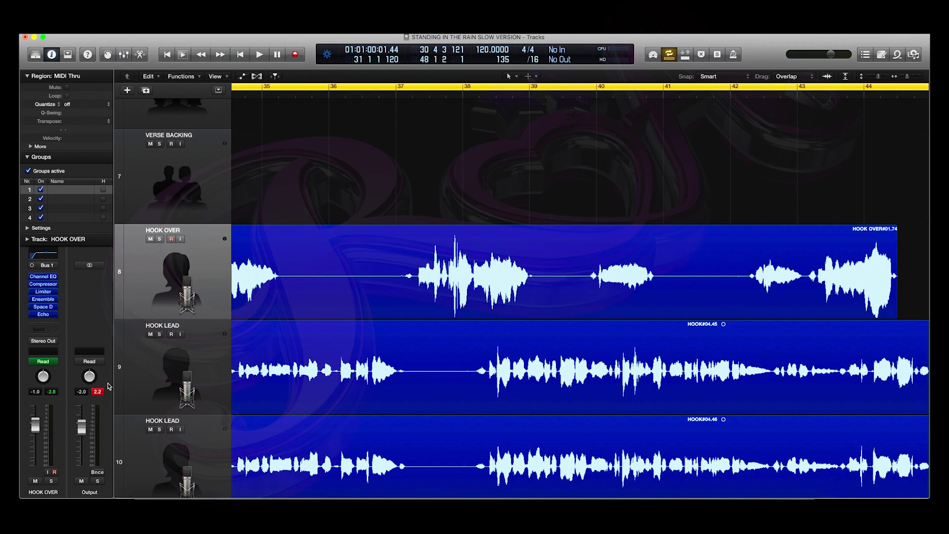
key(space)
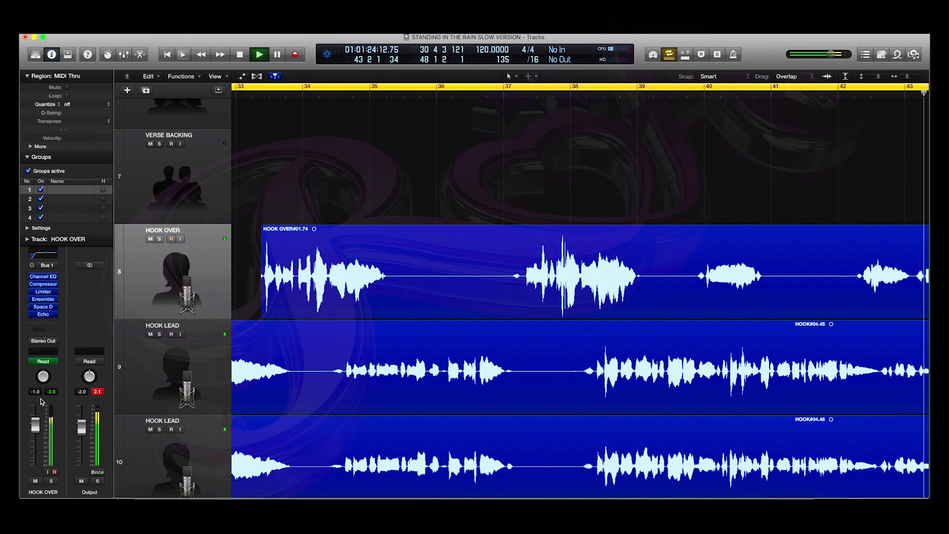
key(space)
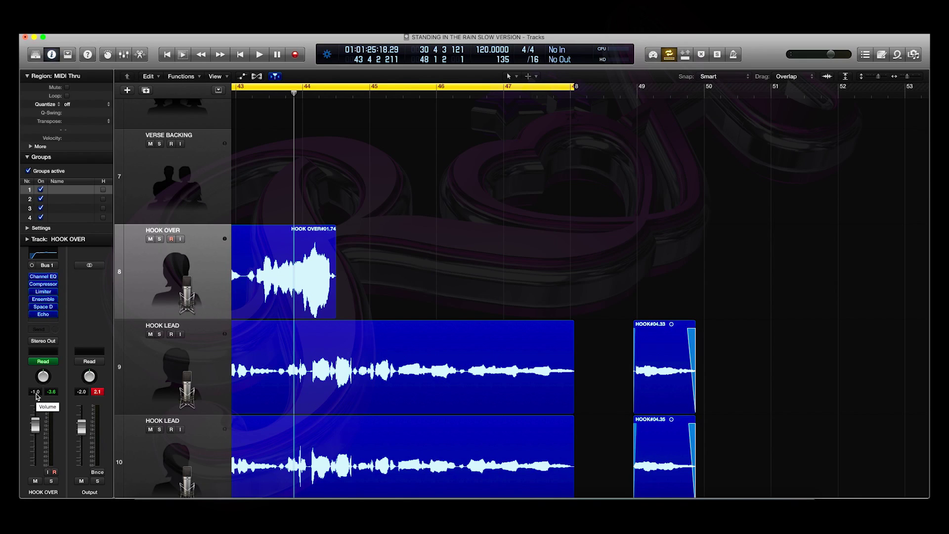